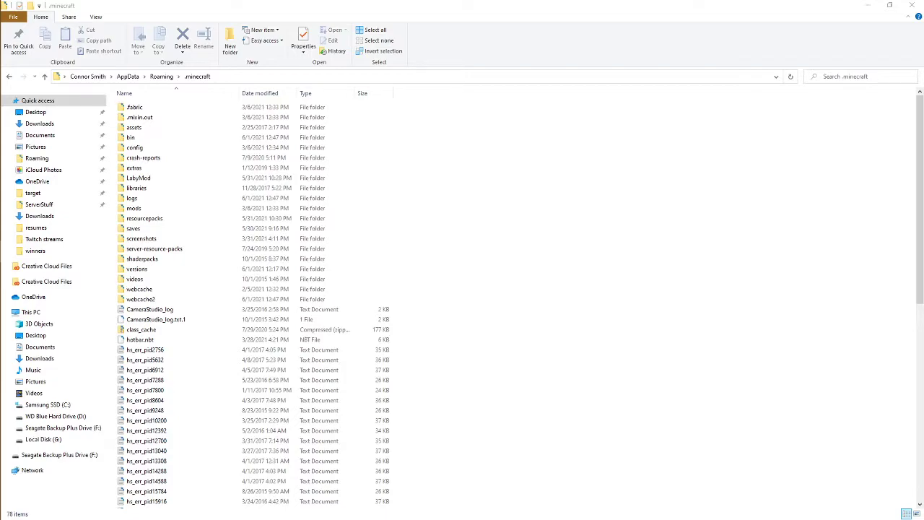
- Switch to Minecraft to view the in-game player list, and return to the .minecraft folder in File Explorer
{"action": "key", "text": "alt+Tab"}
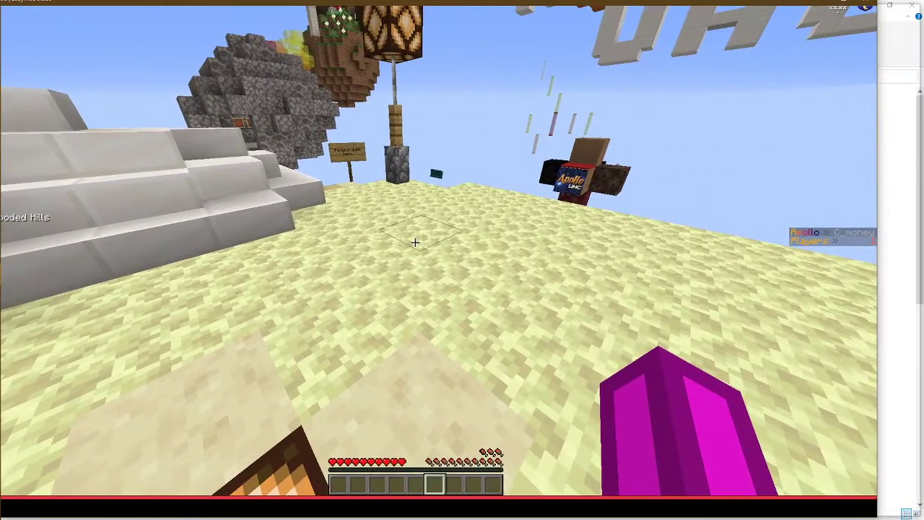
{"action": "key", "text": "Tab"}
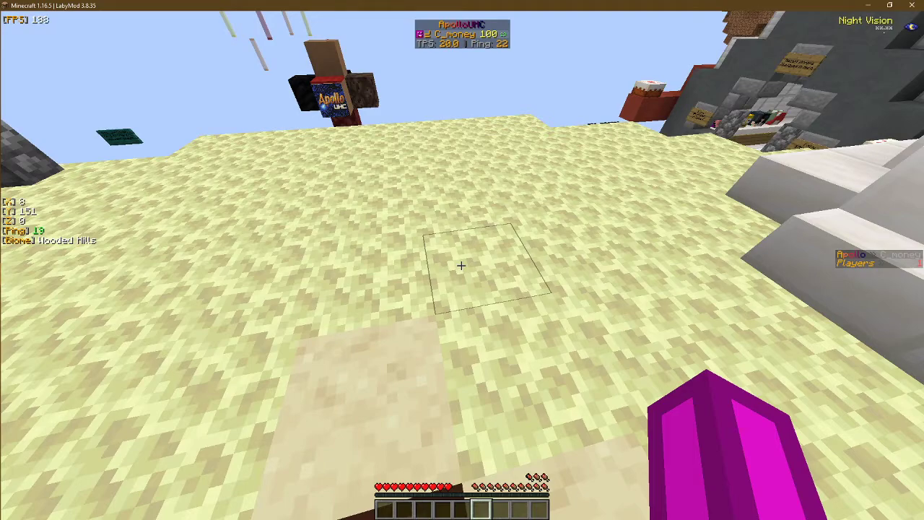
{"action": "key", "text": "super"}
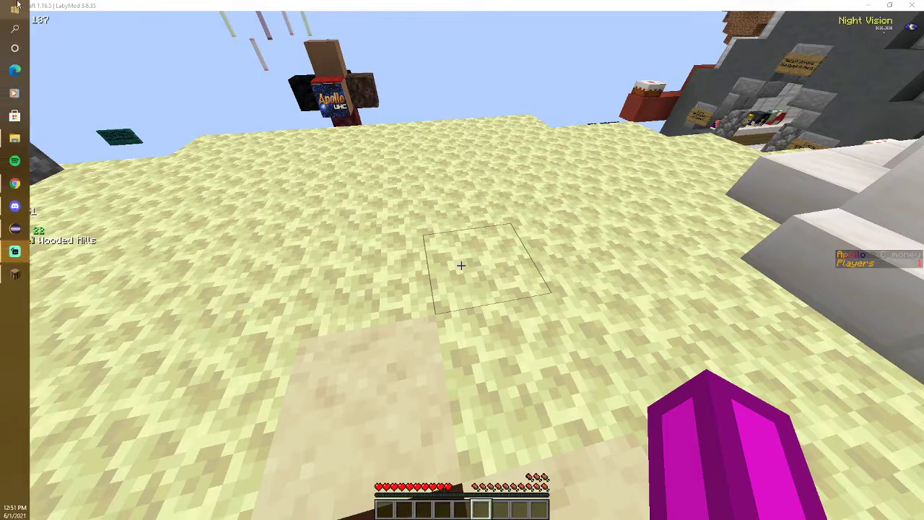
{"action": "key", "text": "super+e"}
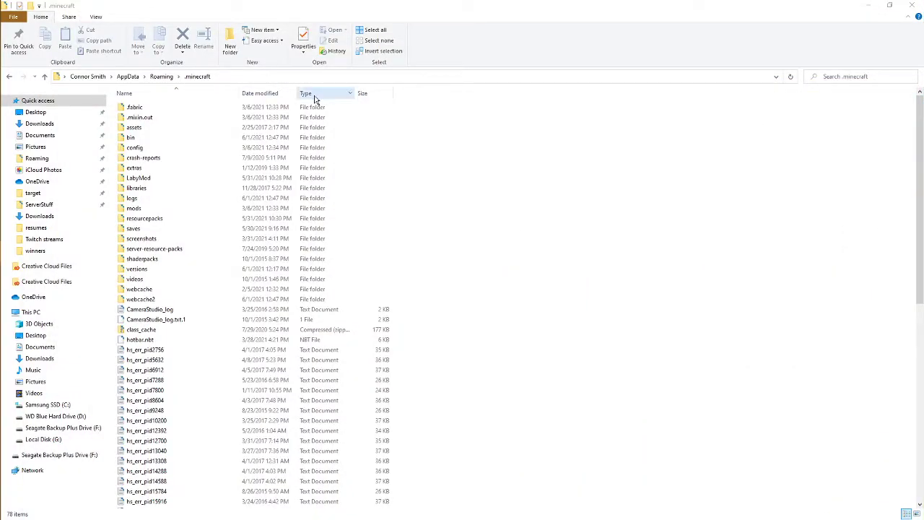
- Go to the %appdata% location and open its .minecraft folder
{"action": "left_click", "coordinate": [238, 78]}
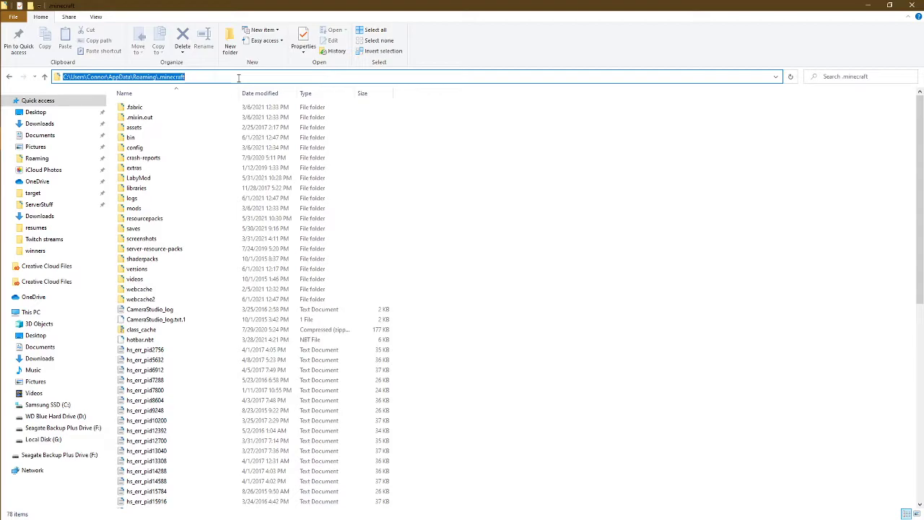
{"action": "type", "text": "%appdata%"}
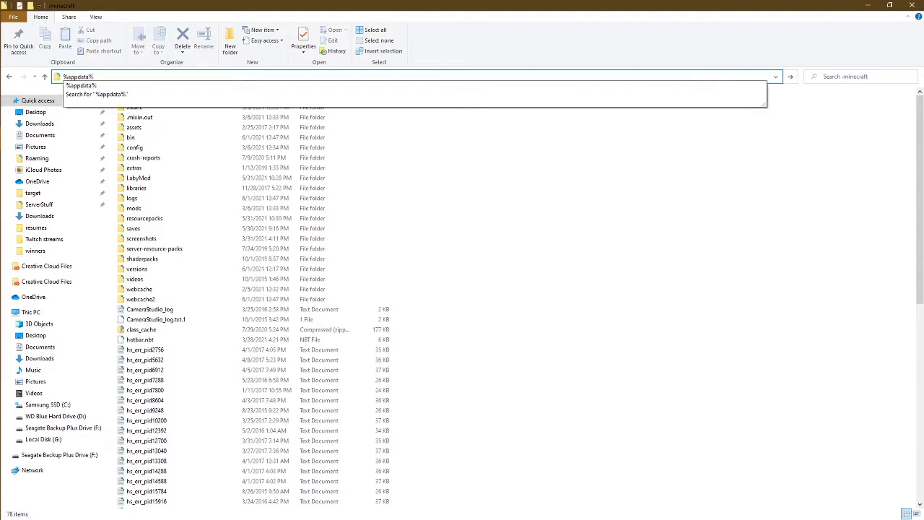
{"action": "key", "text": "Return"}
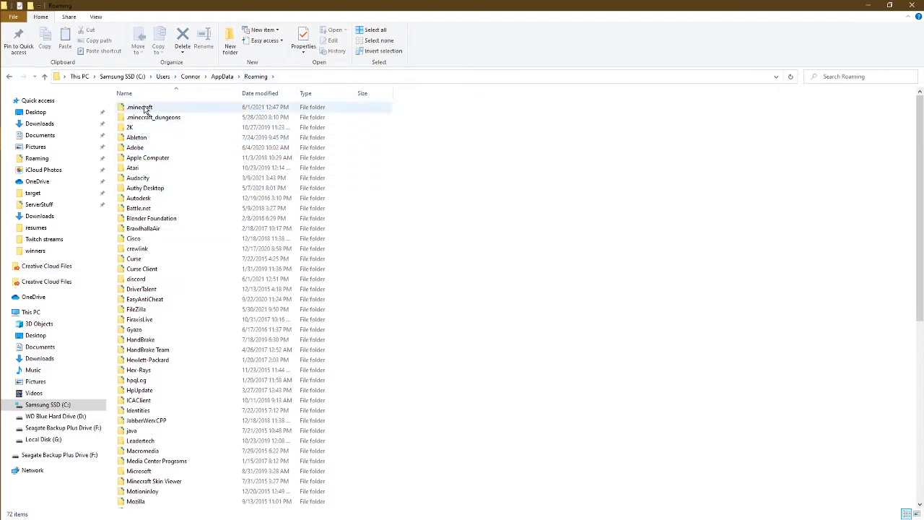
{"action": "double_click", "coordinate": [150, 112]}
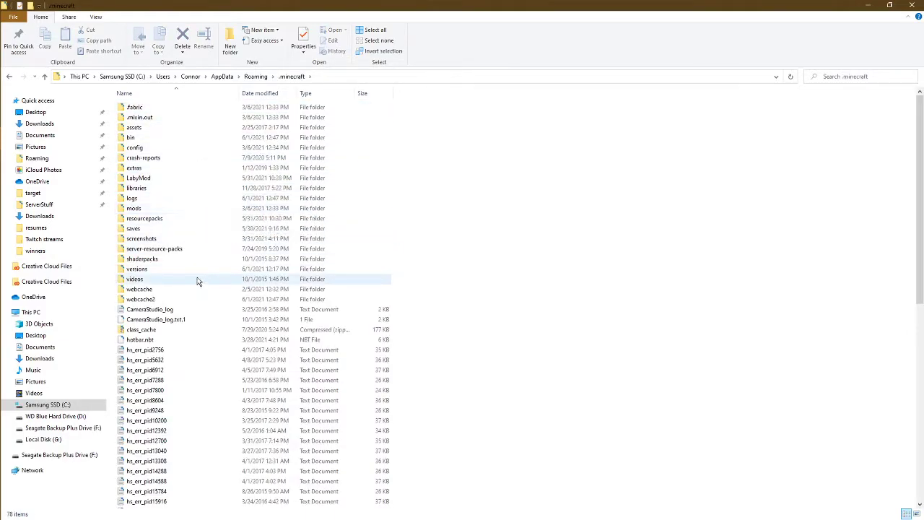
- Open the resourcepacks folder in a separate window and minimize that window
{"action": "left_click", "coordinate": [148, 219]}
{"action": "right_click", "coordinate": [148, 218]}
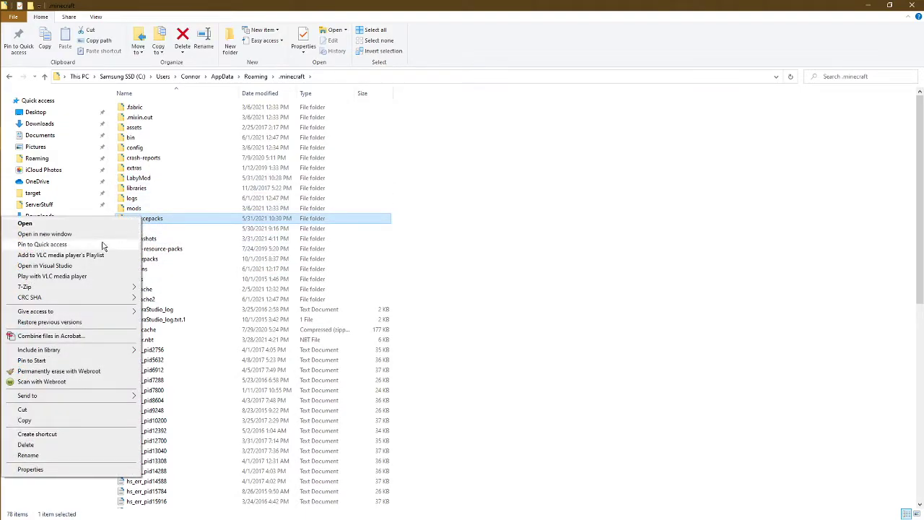
{"action": "left_click", "coordinate": [33, 234]}
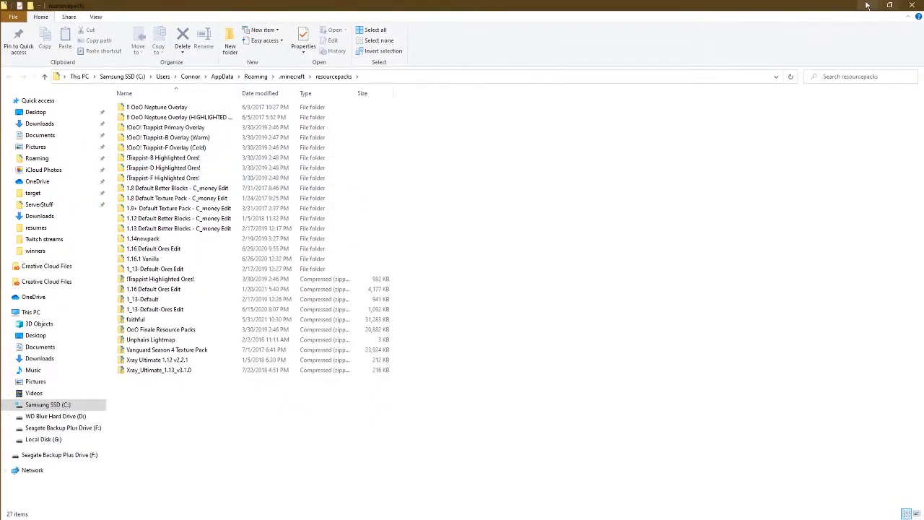
{"action": "left_click", "coordinate": [867, 6]}
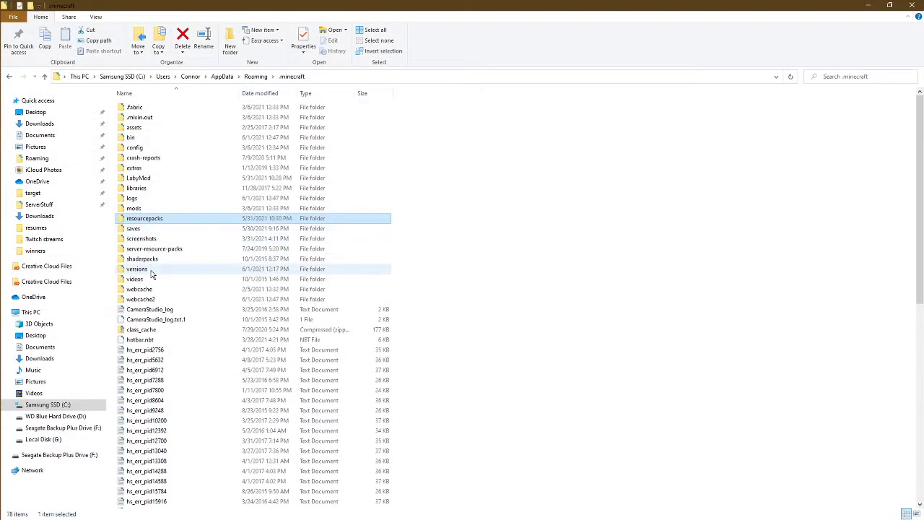
- Open the 1.16.5 folder inside the versions folder of .minecraft
{"action": "double_click", "coordinate": [137, 271]}
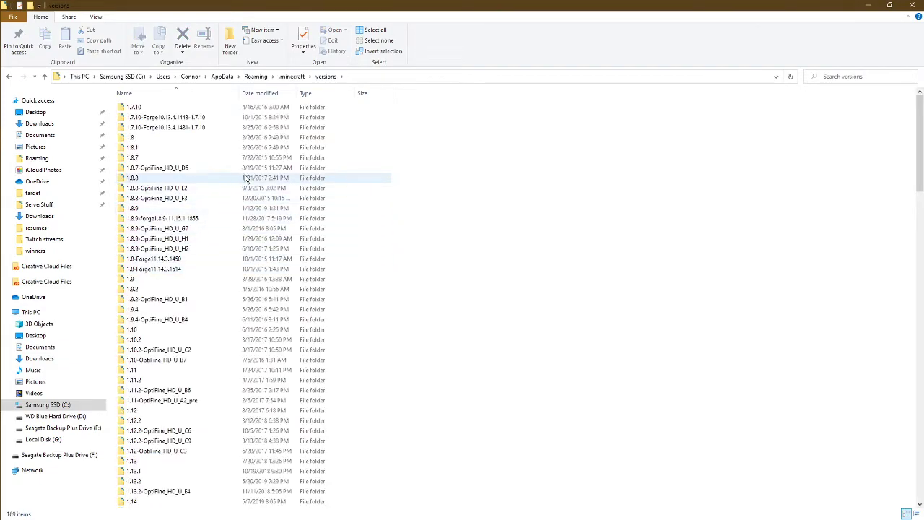
{"action": "scroll", "coordinate": [231, 195], "scroll_direction": "down", "scroll_amount": 15}
{"action": "scroll", "coordinate": [237, 180], "scroll_direction": "down", "scroll_amount": 5}
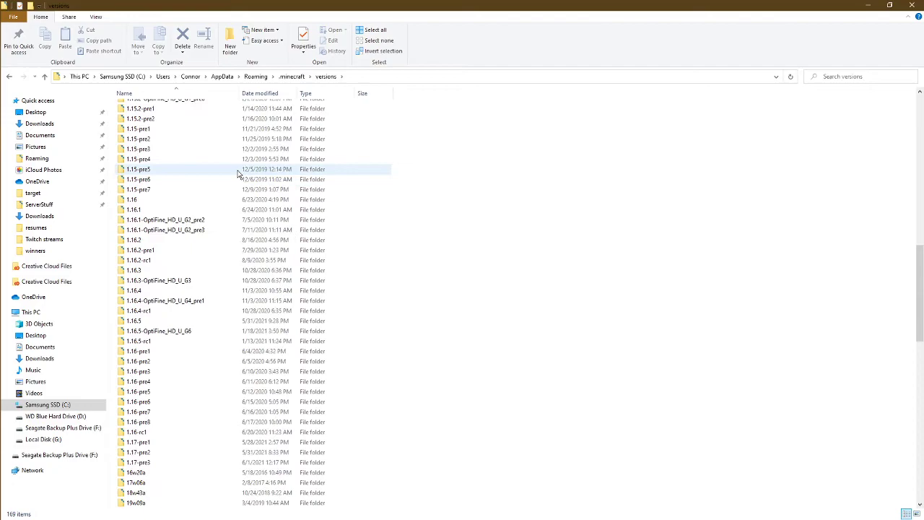
{"action": "scroll", "coordinate": [237, 177], "scroll_direction": "down", "scroll_amount": 4}
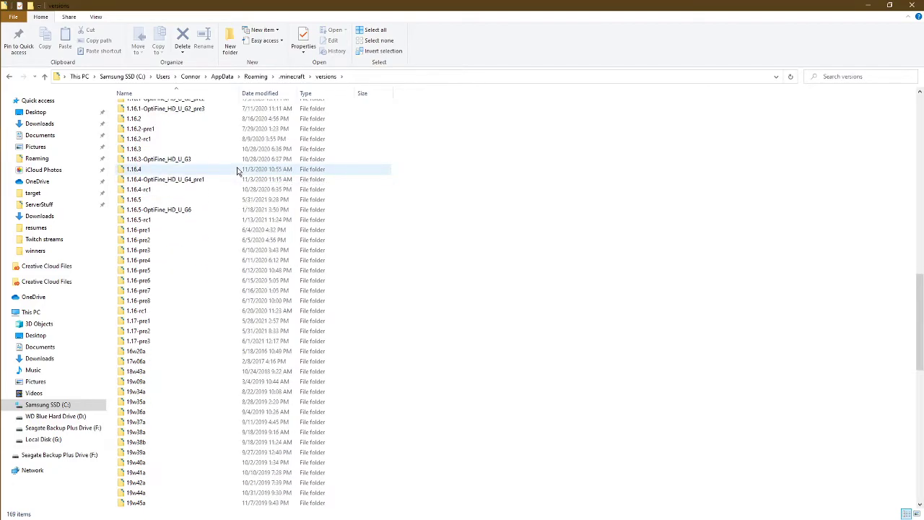
{"action": "double_click", "coordinate": [159, 203]}
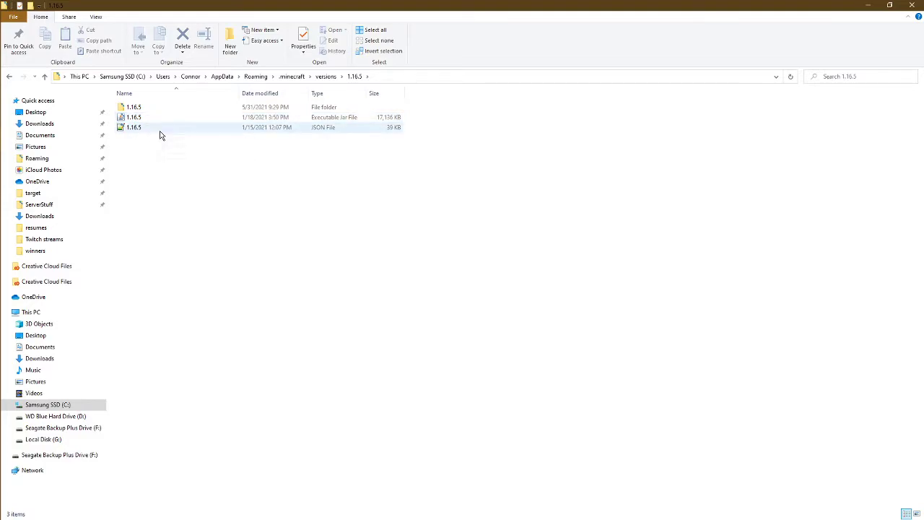
- Look at the 7-Zip extraction options for the 1.16.5 executable jar file and dismiss them
{"action": "left_click", "coordinate": [156, 121]}
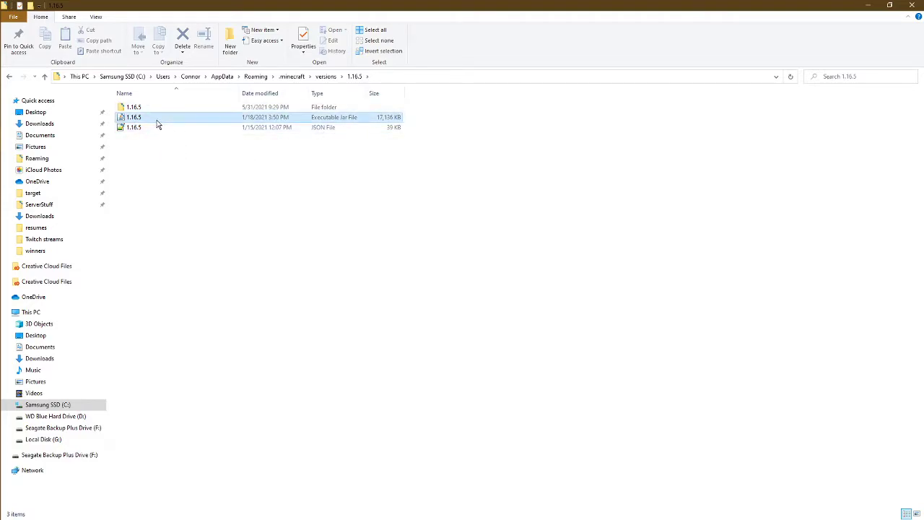
{"action": "right_click", "coordinate": [139, 123]}
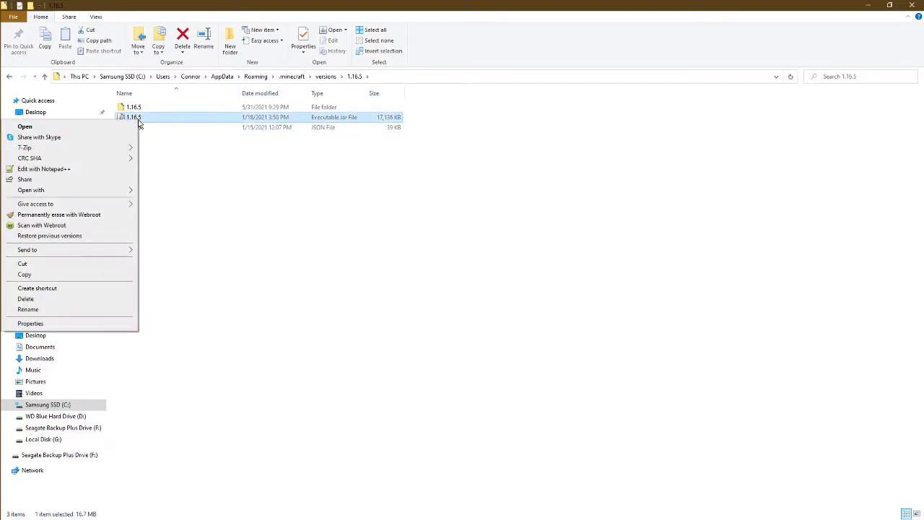
{"action": "mouse_move", "coordinate": [100, 150]}
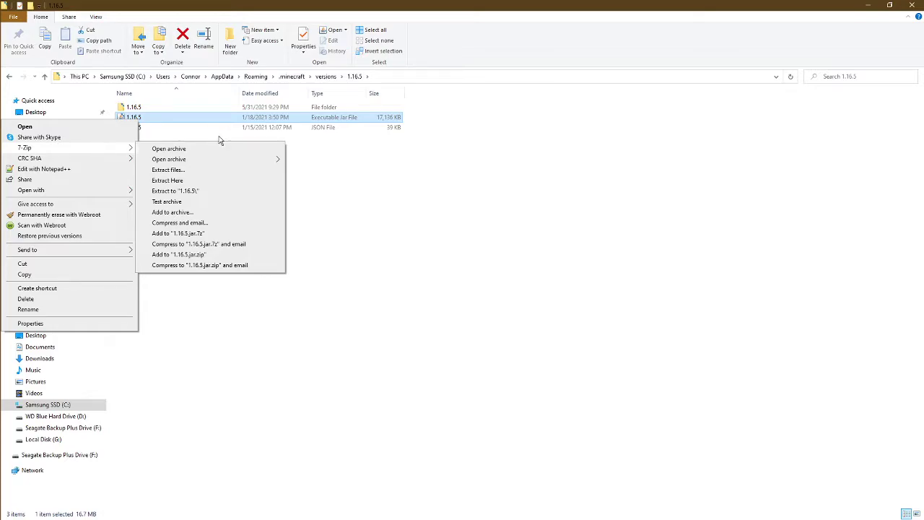
{"action": "left_click", "coordinate": [366, 170]}
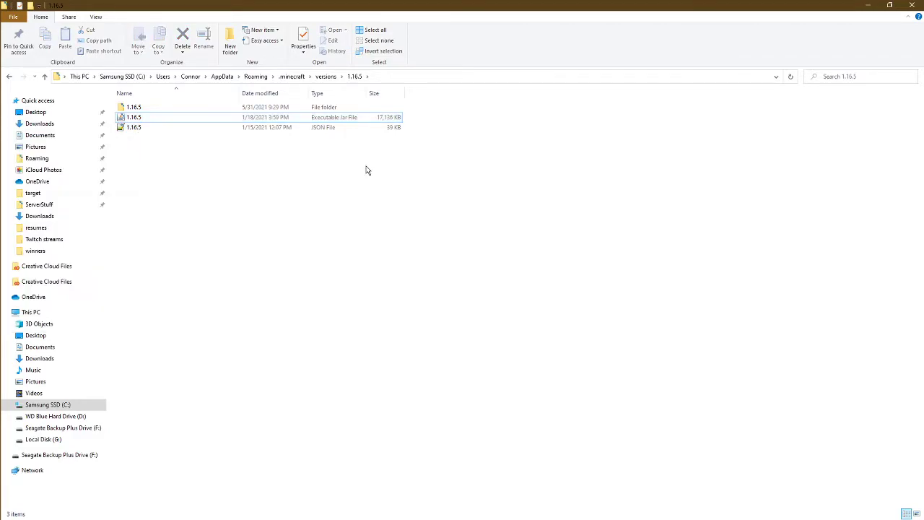
- Copy the font folder from assets\minecraft\textures inside the extracted 1.16.5 folder
{"action": "double_click", "coordinate": [152, 109]}
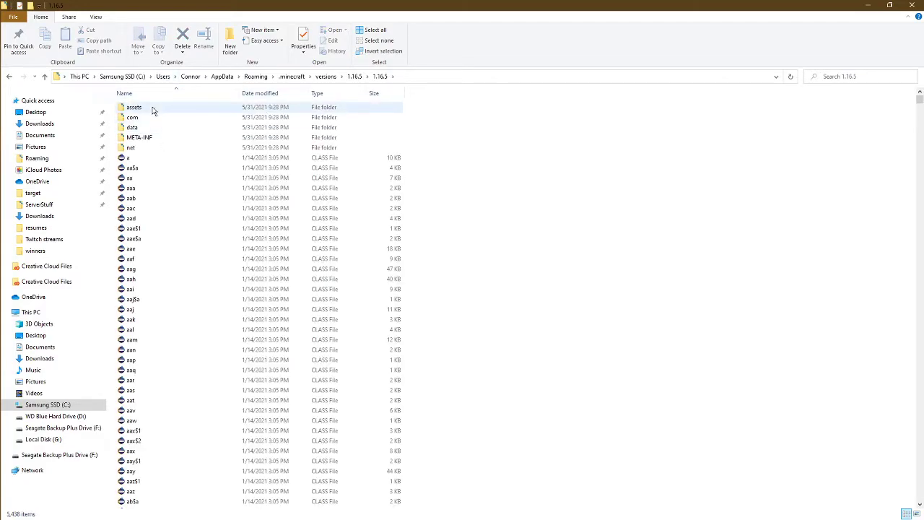
{"action": "double_click", "coordinate": [147, 110]}
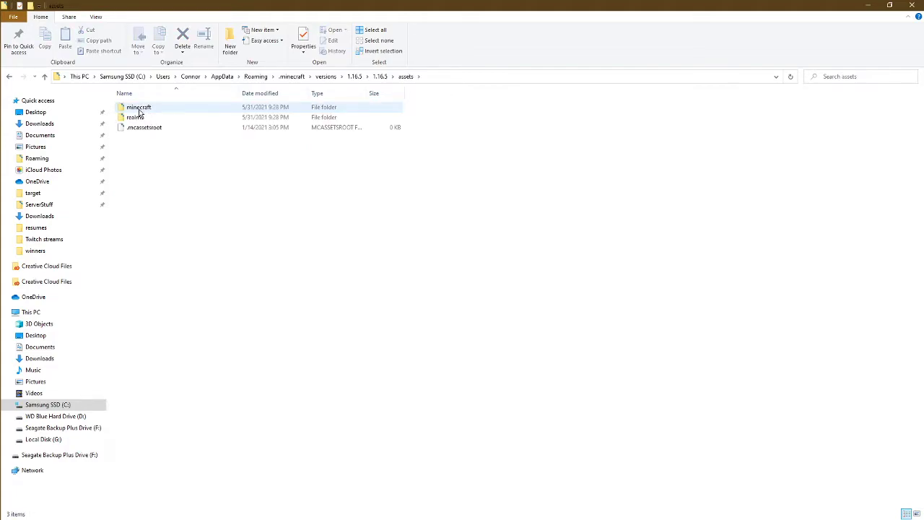
{"action": "double_click", "coordinate": [140, 110]}
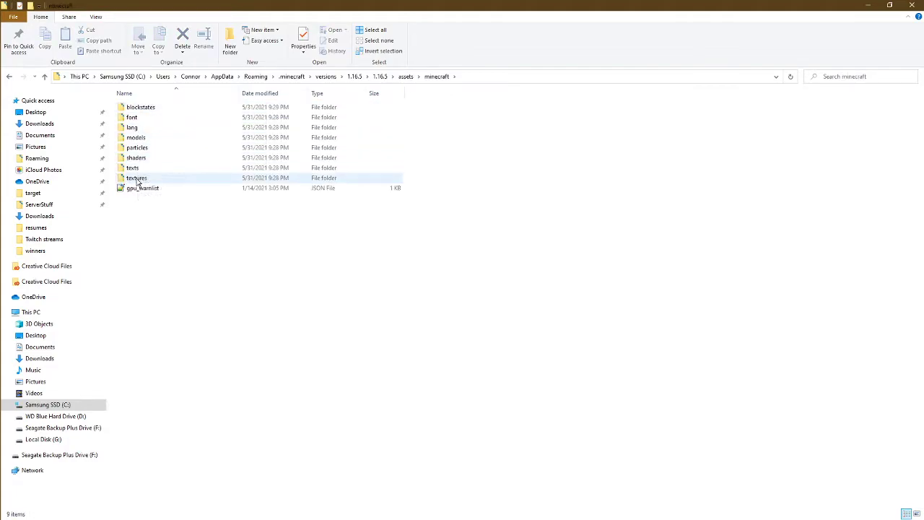
{"action": "double_click", "coordinate": [136, 179]}
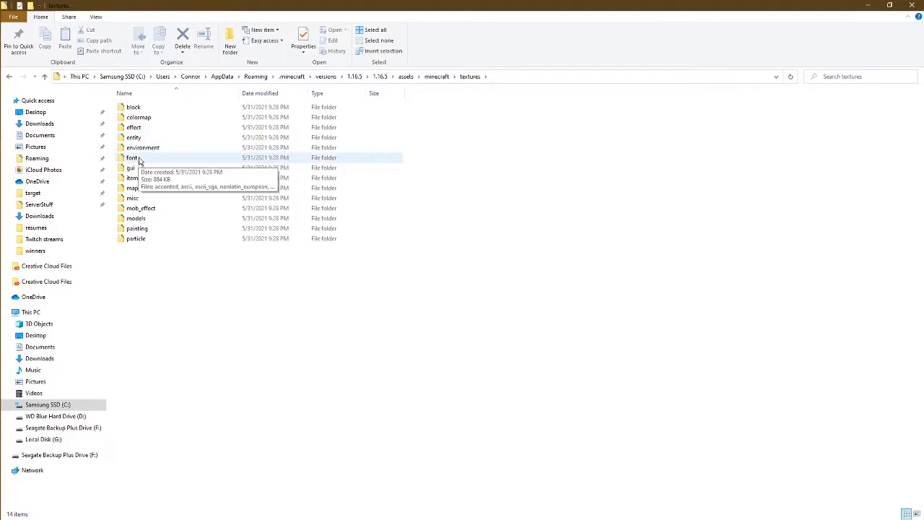
{"action": "right_click", "coordinate": [152, 158]}
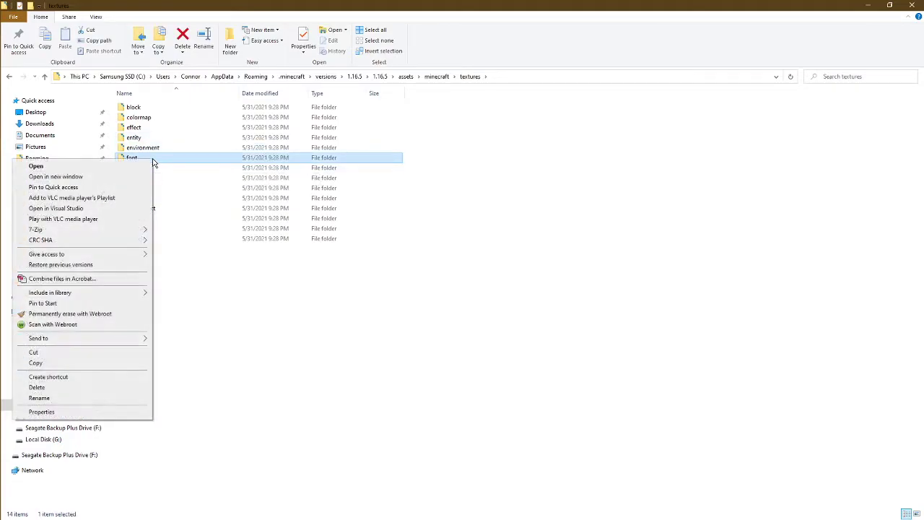
{"action": "left_click", "coordinate": [43, 364]}
{"action": "left_click", "coordinate": [162, 283]}
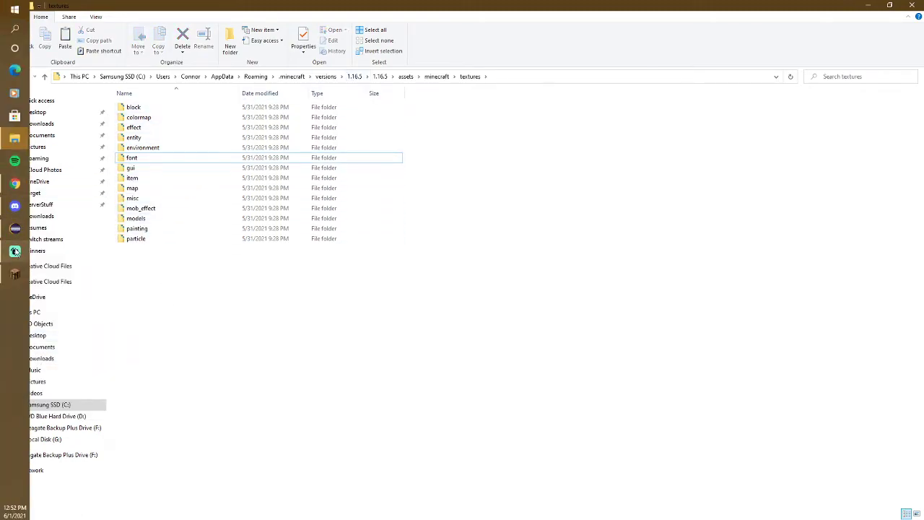
- In the 1.16 Default Ores Edit resource pack, replace the font folder under assets\minecraft\textures with the copied one
{"action": "mouse_move", "coordinate": [16, 141]}
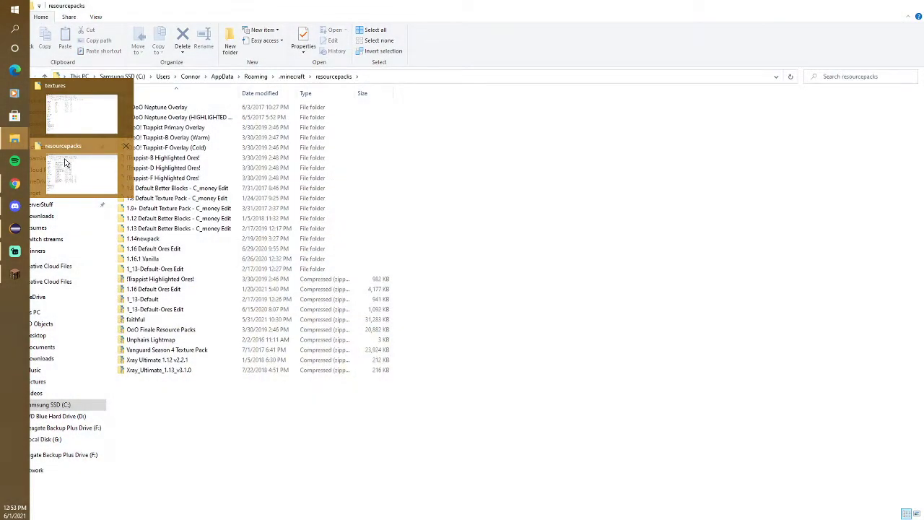
{"action": "left_click", "coordinate": [64, 163]}
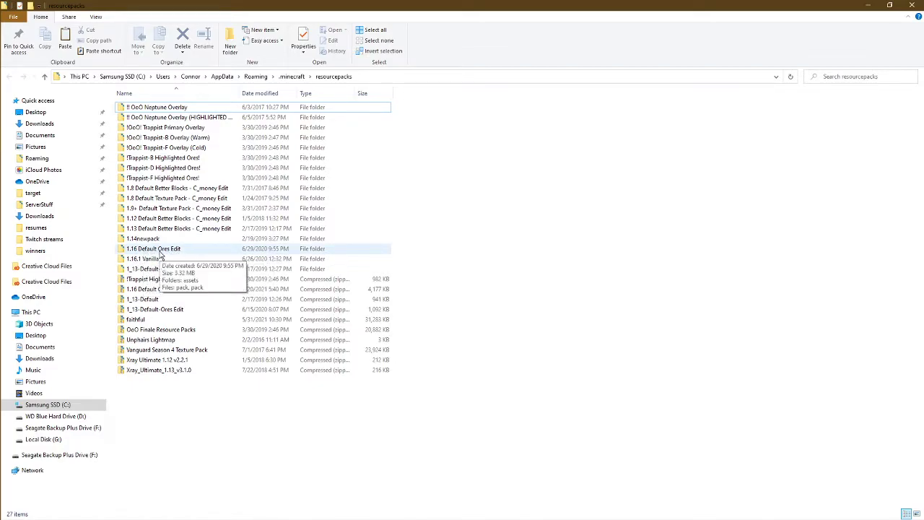
{"action": "double_click", "coordinate": [161, 250]}
{"action": "double_click", "coordinate": [140, 109]}
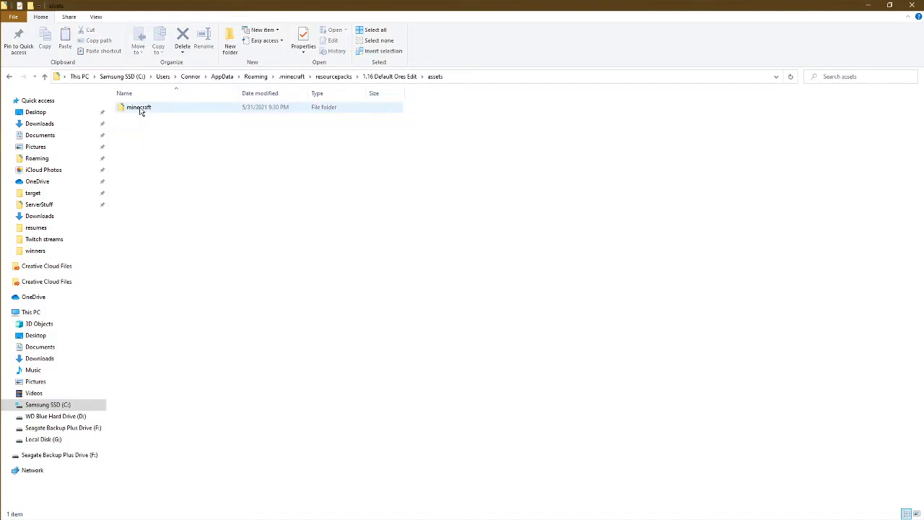
{"action": "double_click", "coordinate": [143, 111]}
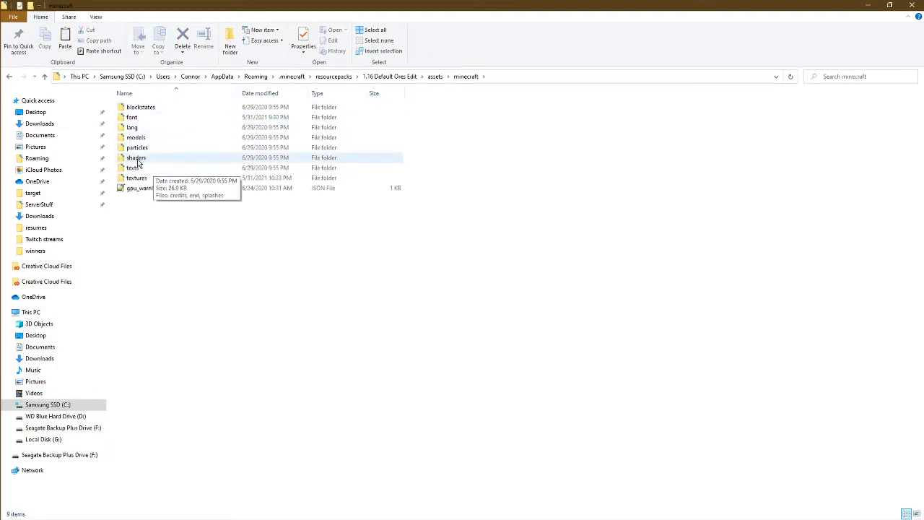
{"action": "double_click", "coordinate": [143, 178]}
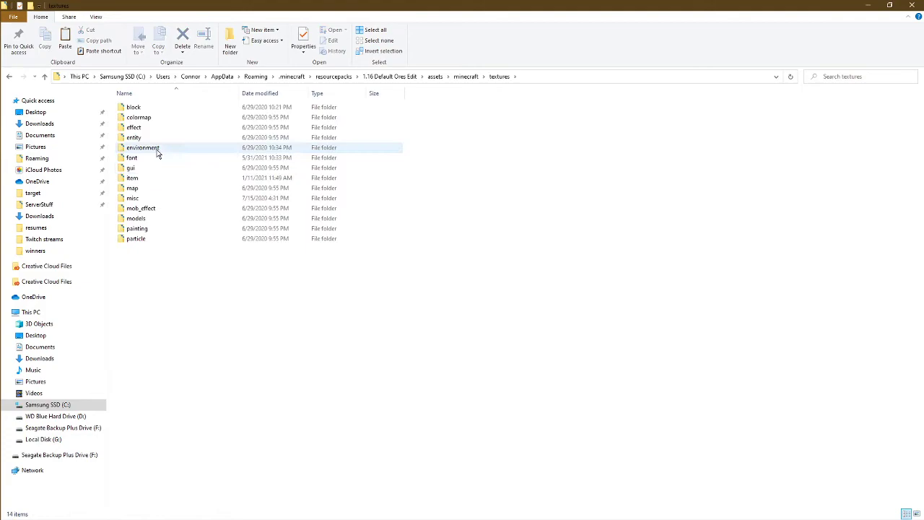
{"action": "left_click", "coordinate": [148, 157]}
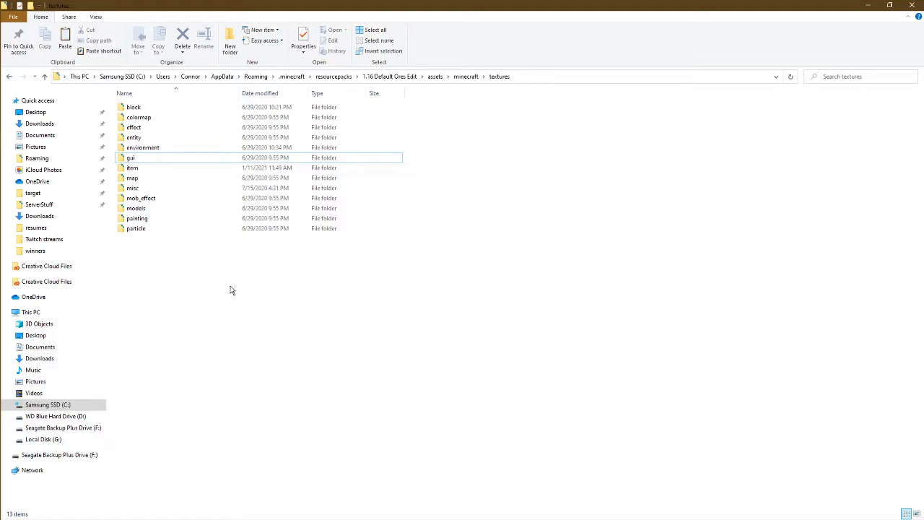
{"action": "key", "text": "ctrl+z"}
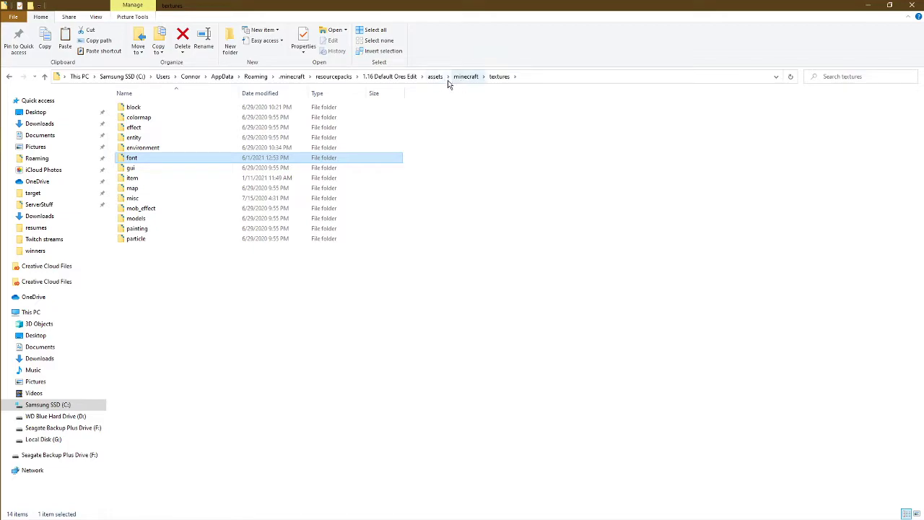
- Open the pack.mcmeta file from the 1.16 Default Ores Edit folder in Notepad
{"action": "left_click", "coordinate": [401, 79]}
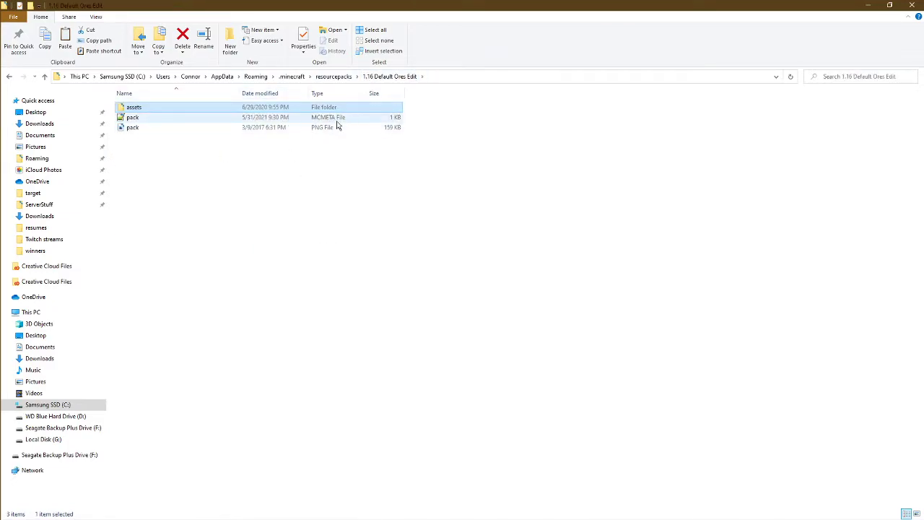
{"action": "left_click", "coordinate": [201, 121]}
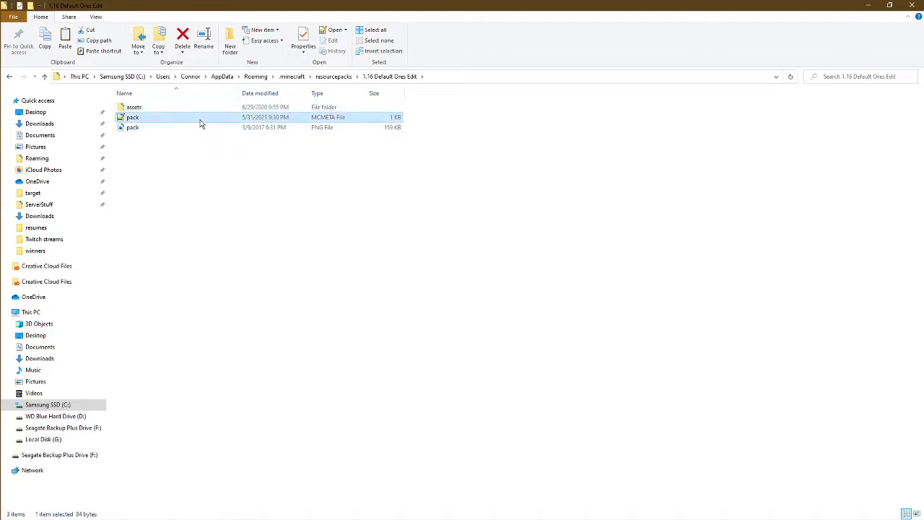
{"action": "right_click", "coordinate": [201, 124]}
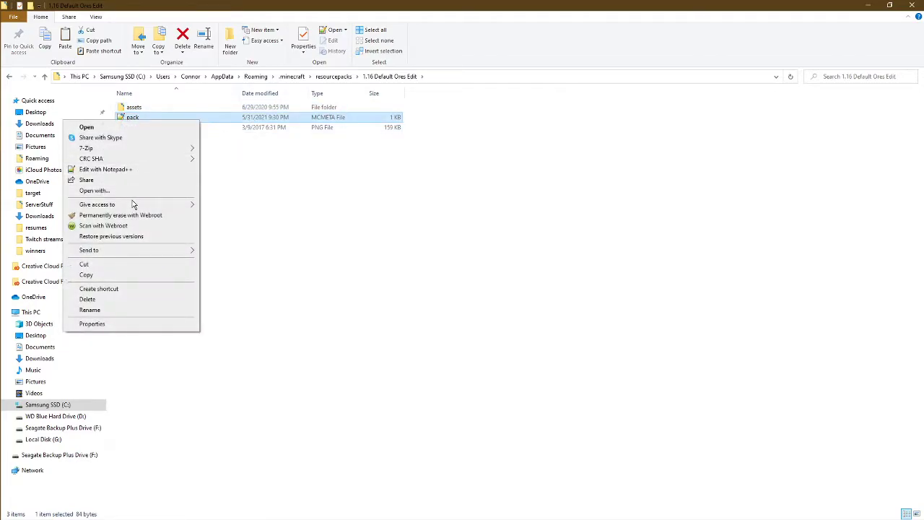
{"action": "left_click", "coordinate": [130, 192]}
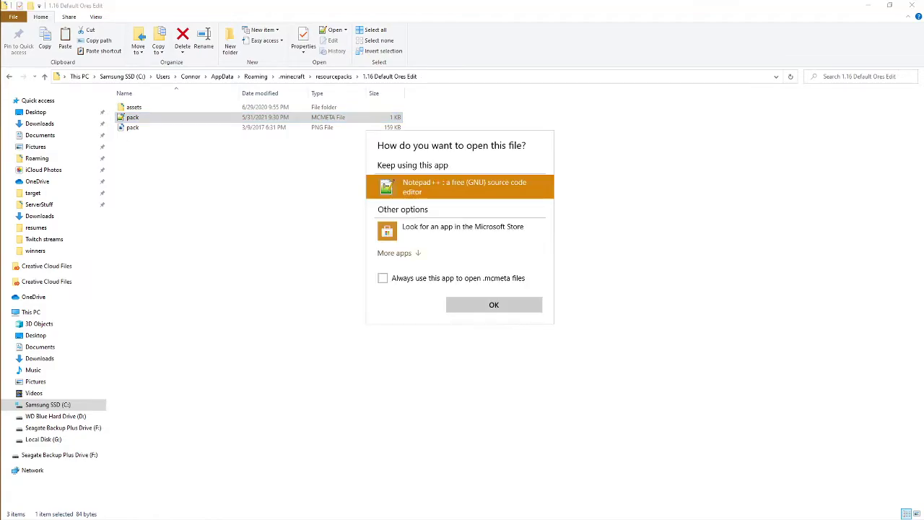
{"action": "left_click", "coordinate": [396, 253]}
{"action": "scroll", "coordinate": [458, 262], "scroll_direction": "down", "scroll_amount": 5}
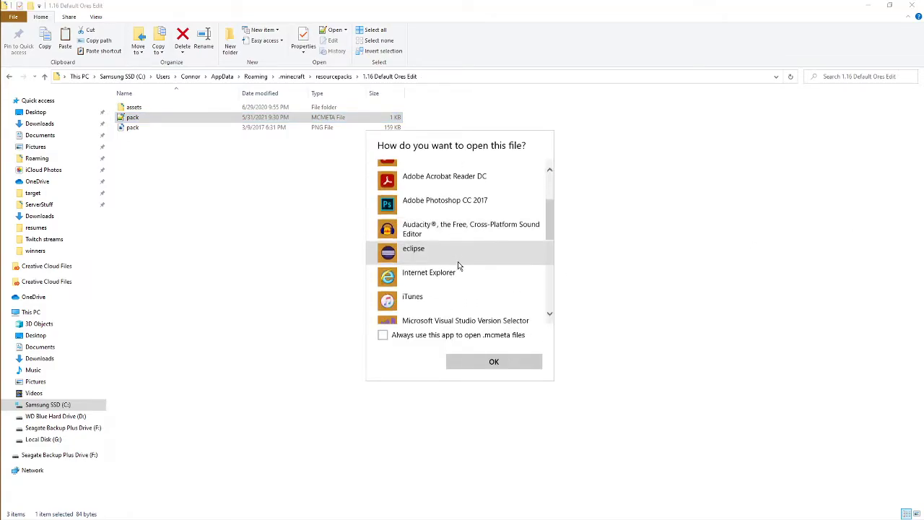
{"action": "left_click", "coordinate": [435, 271]}
{"action": "left_click", "coordinate": [487, 363]}
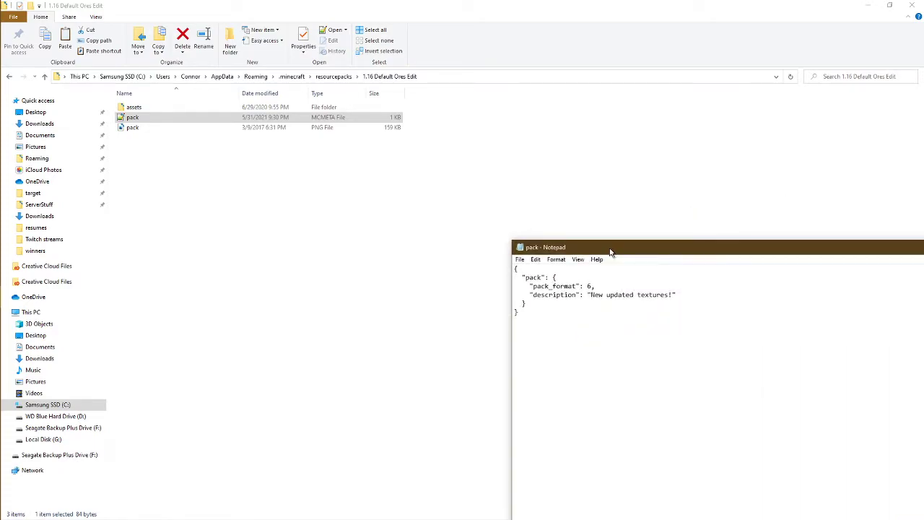
- Check the pack_format entry in pack.mcmeta and close the file without editing it
{"action": "left_click_drag", "start_coordinate": [611, 251], "coordinate": [170, 147]}
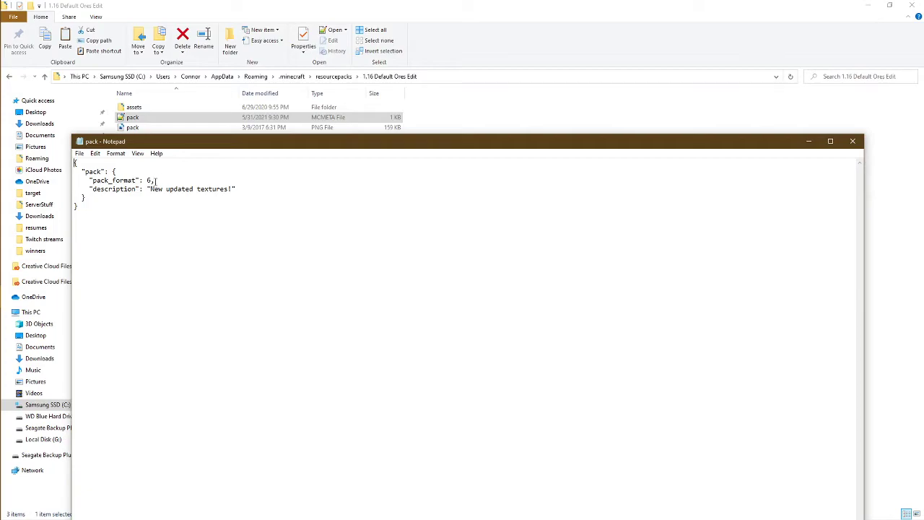
{"action": "mouse_move", "coordinate": [154, 181]}
{"action": "left_mouse_down"}
{"action": "mouse_move", "coordinate": [89, 181]}
{"action": "mouse_move", "coordinate": [164, 181]}
{"action": "left_mouse_up"}
{"action": "left_click", "coordinate": [855, 143]}
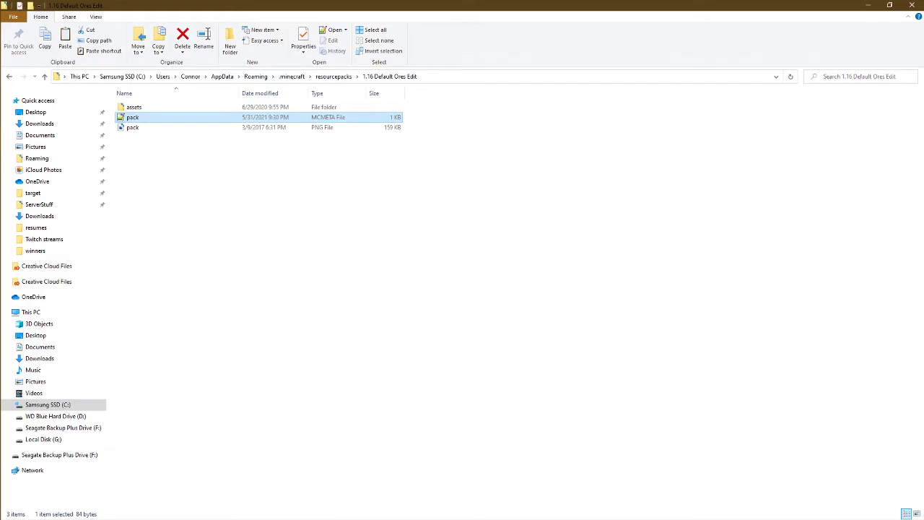
- Switch to Minecraft 1.16.5 and open the resource pack selection from the game options
{"action": "key", "text": "alt+Tab"}
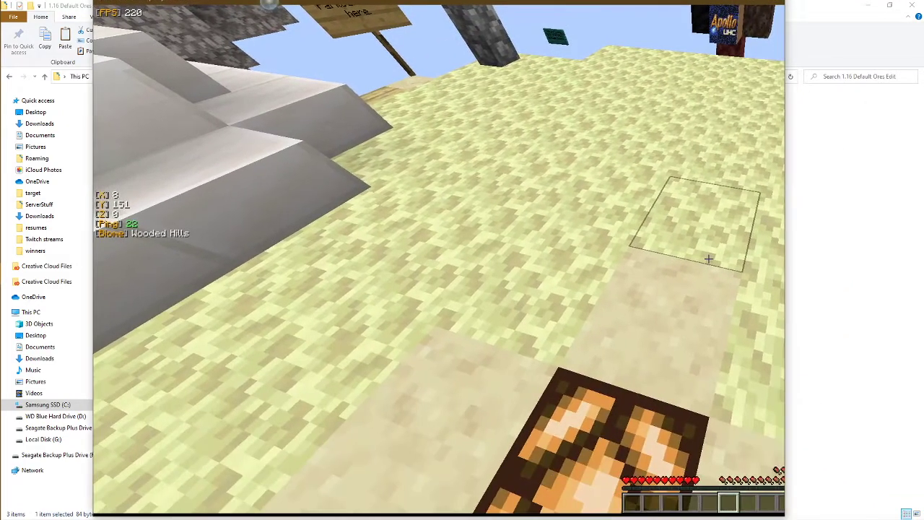
{"action": "key", "text": "Escape"}
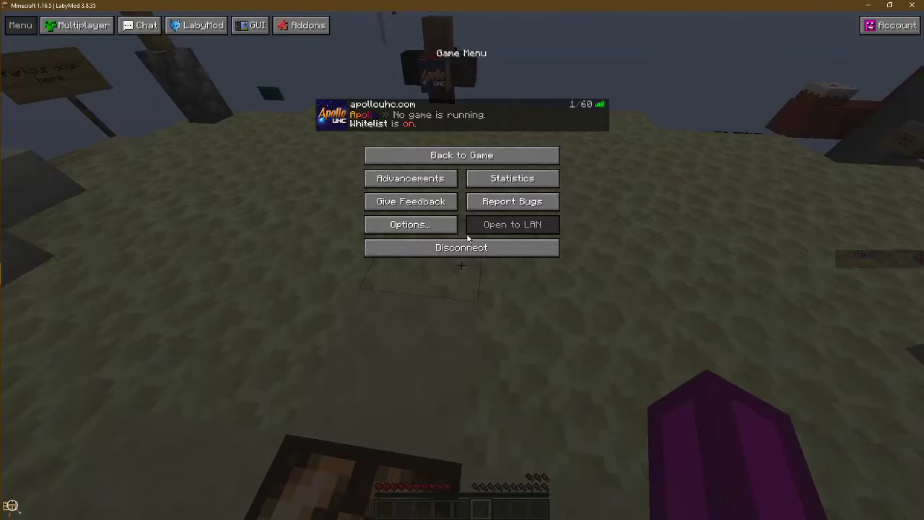
{"action": "left_click", "coordinate": [416, 228]}
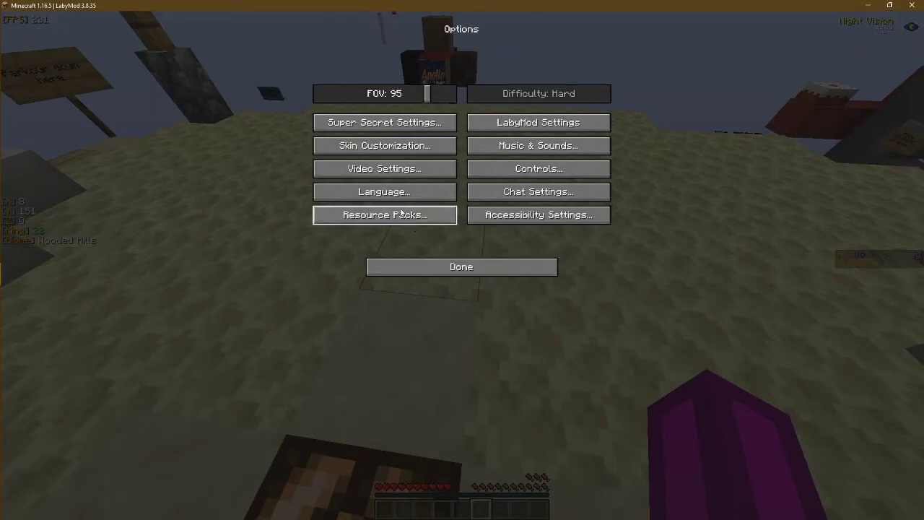
{"action": "left_click", "coordinate": [401, 214]}
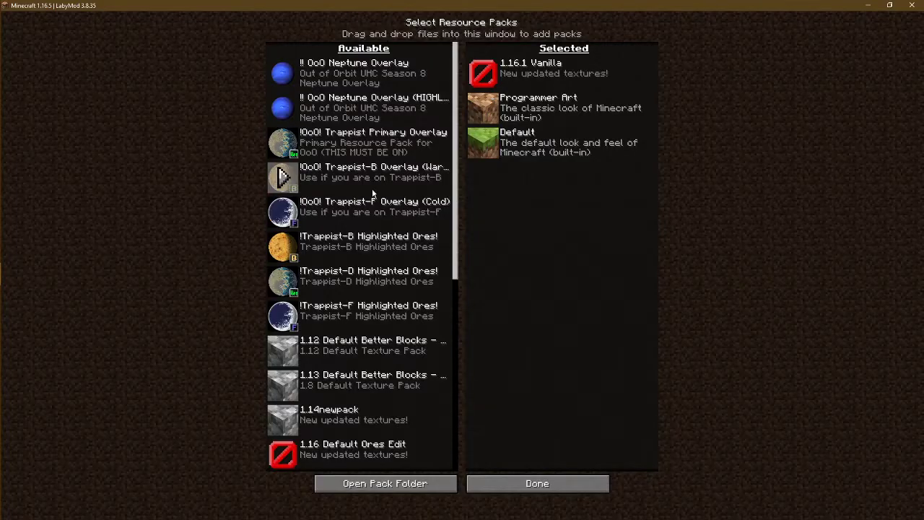
- Deselect the 1.16.1 Vanilla resource pack, select 1.16 Default Ores Edit instead and apply the selection
{"action": "left_click", "coordinate": [485, 72]}
{"action": "scroll", "coordinate": [334, 307], "scroll_direction": "down", "scroll_amount": 10}
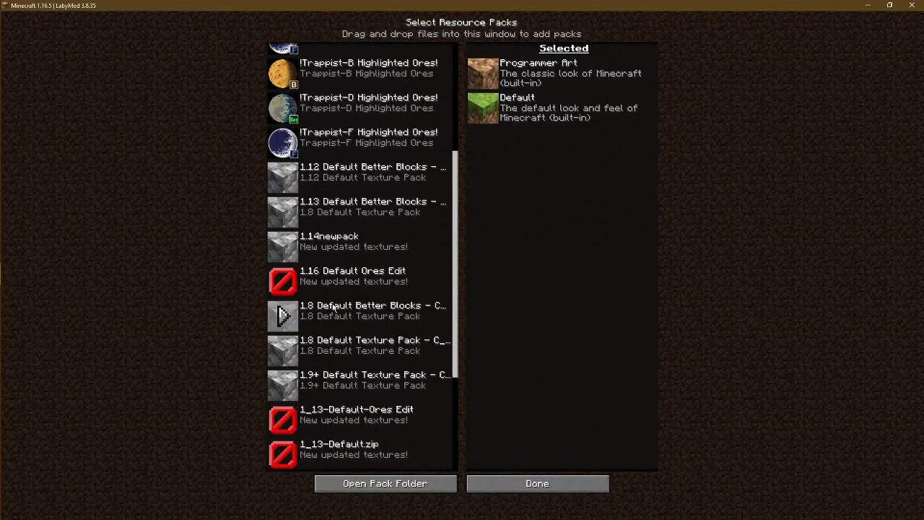
{"action": "scroll", "coordinate": [334, 307], "scroll_direction": "down", "scroll_amount": 5}
{"action": "left_click", "coordinate": [283, 187]}
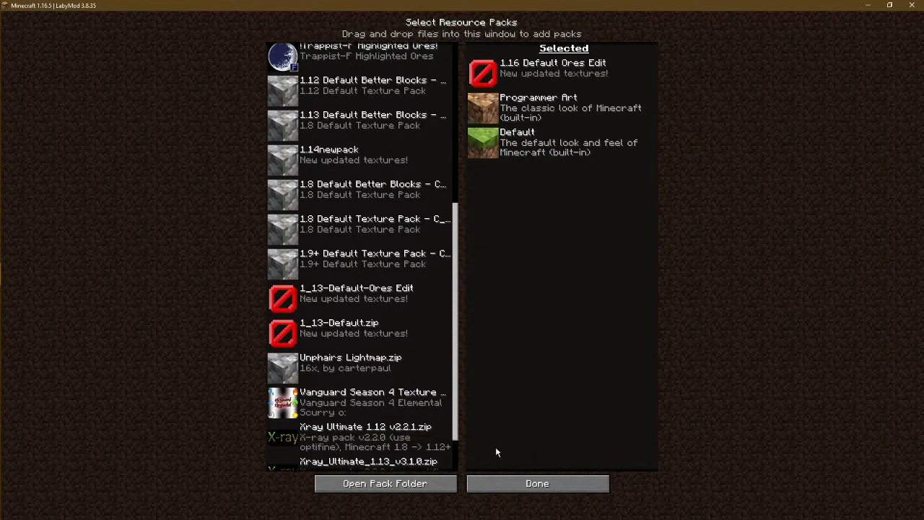
{"action": "left_click", "coordinate": [524, 481]}
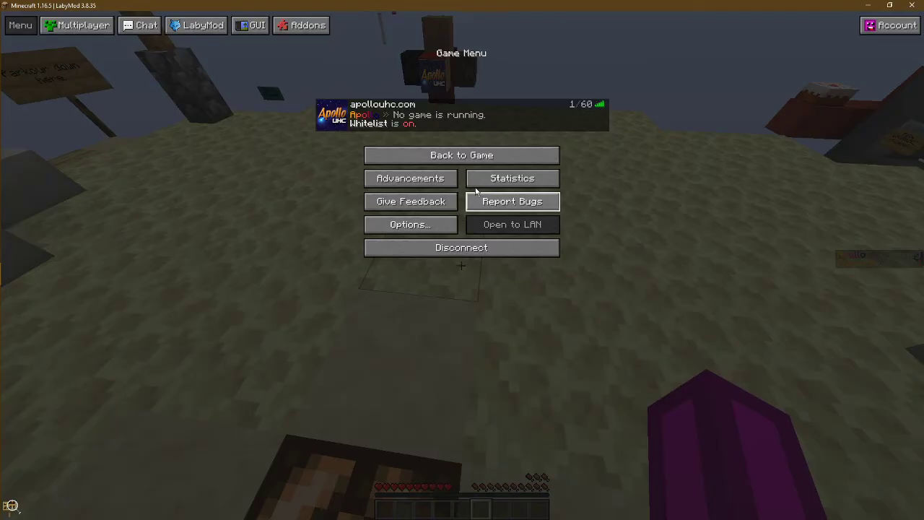
- Return to the game and view the player list, and close the File Explorer window of the resource pack folder
{"action": "key", "text": "Escape"}
{"action": "key", "text": "Tab"}
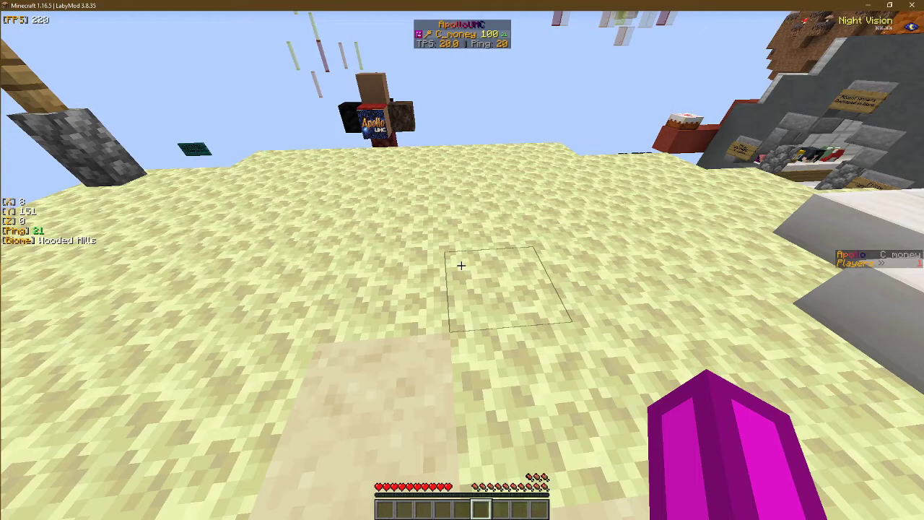
{"action": "key", "text": "alt+Tab"}
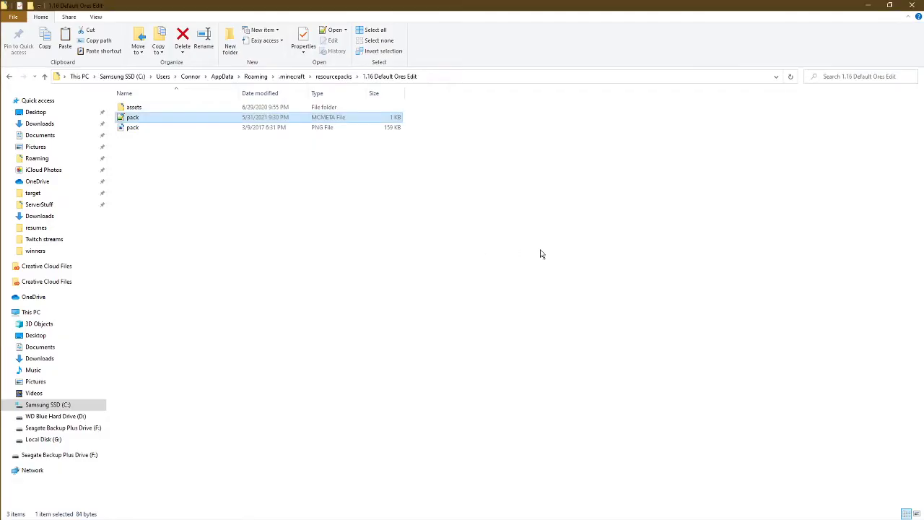
{"action": "left_click", "coordinate": [912, 5]}
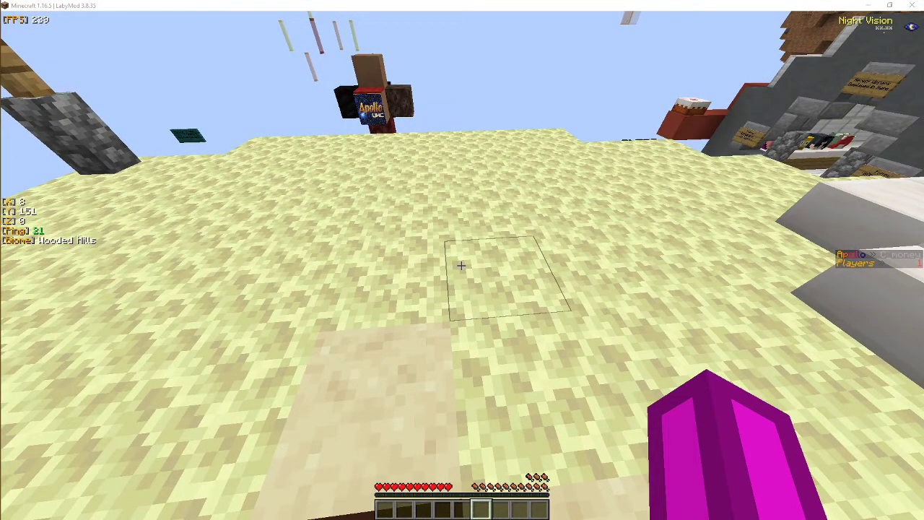
- Send special-symbol test messages in the game chat to try out the updated font
{"action": "key", "text": "t"}
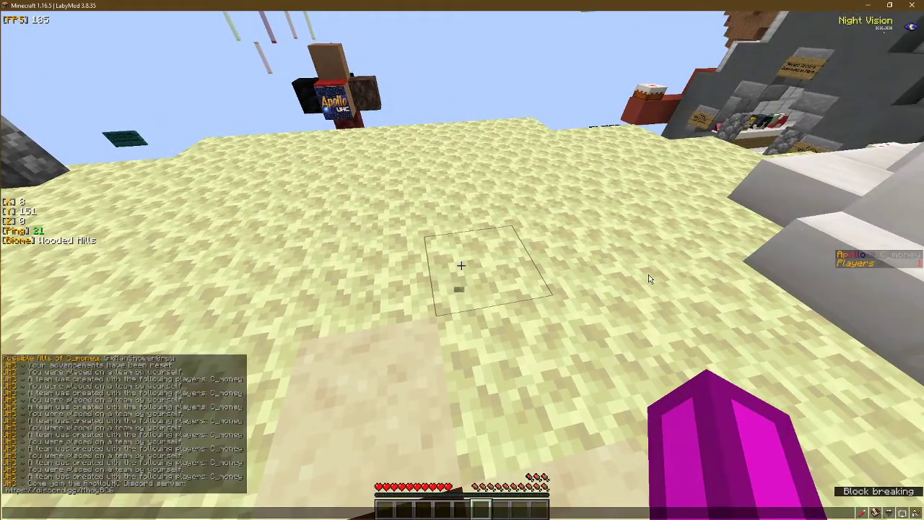
{"action": "key", "text": "Escape"}
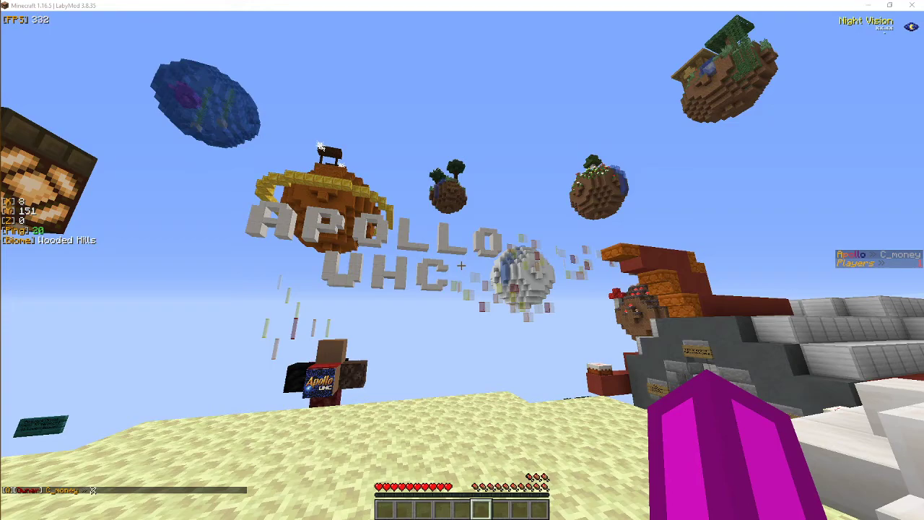
{"action": "key", "text": "t"}
{"action": "key", "text": "Return"}
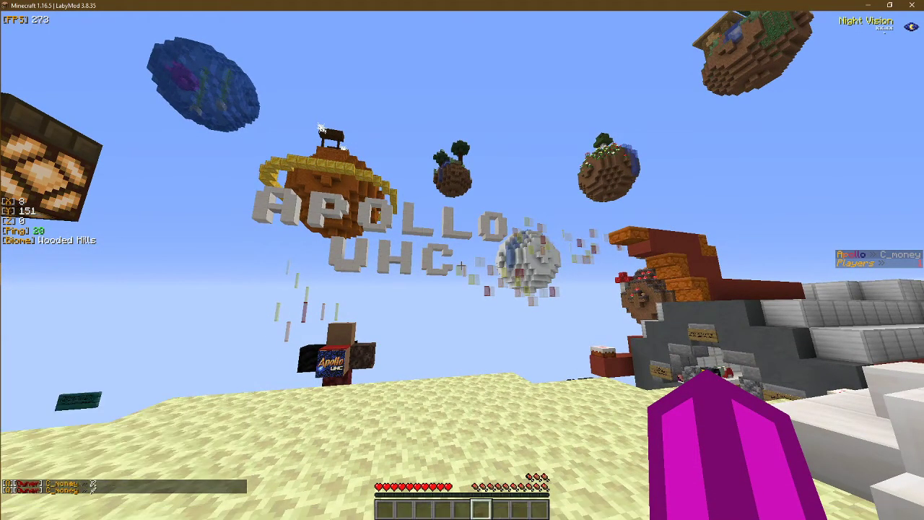
- Display the player list in the game to check the font with the new resource pack
{"action": "key", "text": "Tab"}
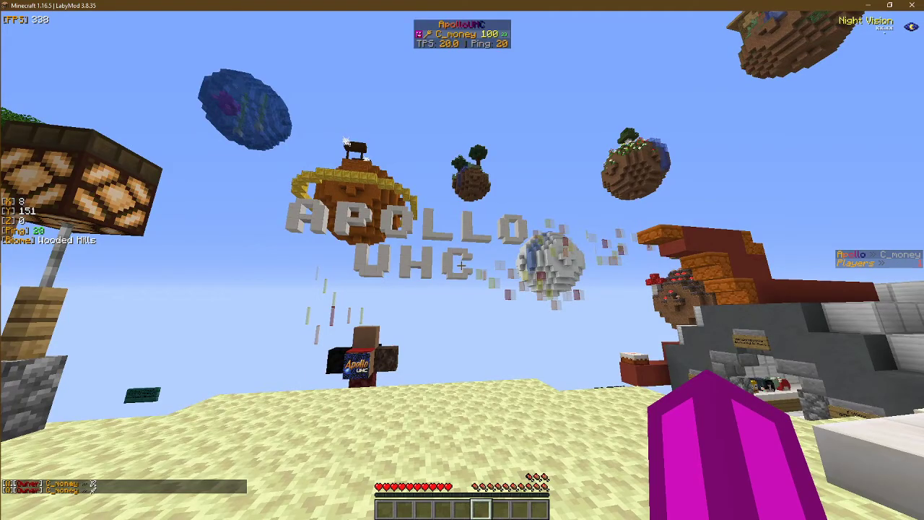
{"action": "key", "text": "s"}
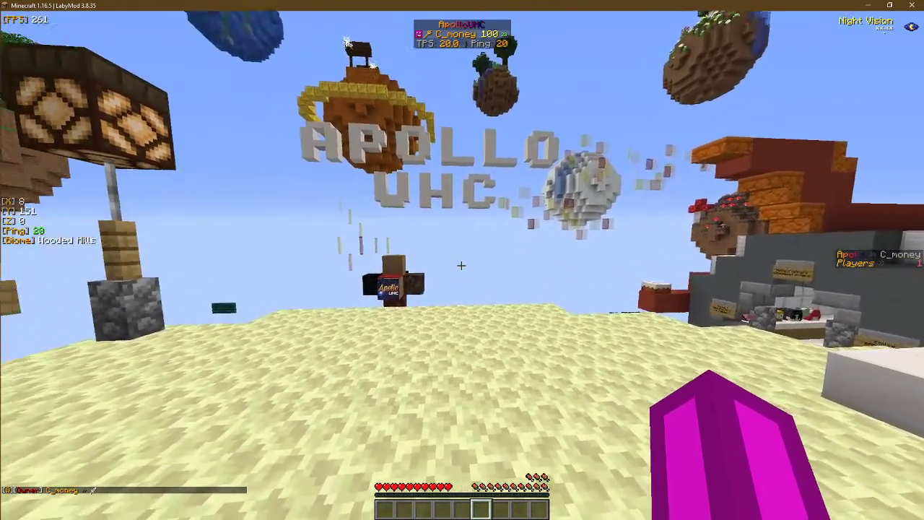
{"action": "key", "text": "a"}
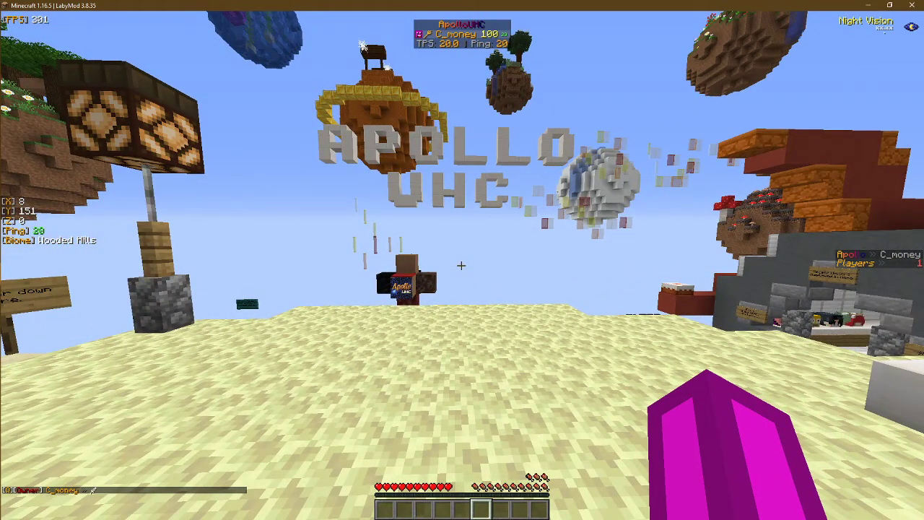